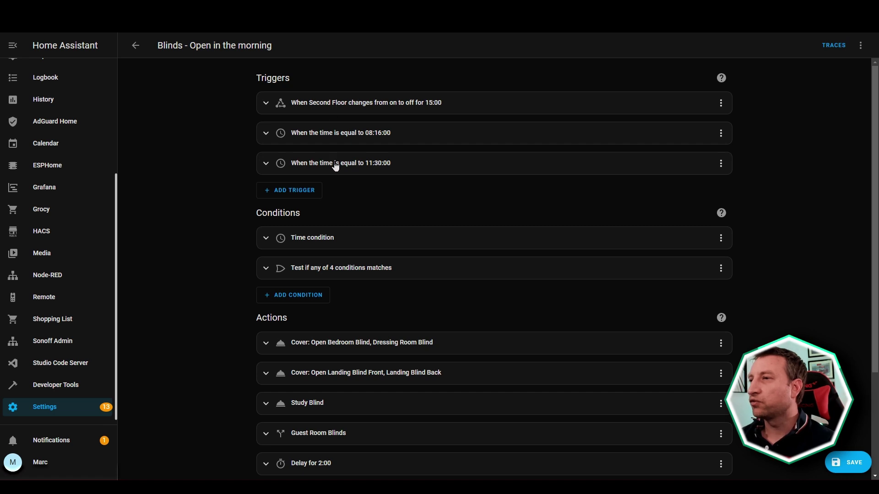
left_click(347, 170)
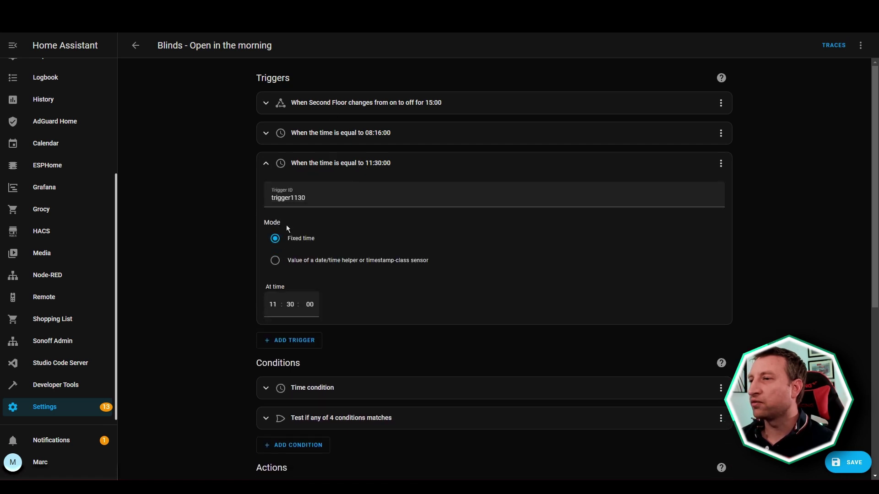
left_click(393, 171)
left_click(386, 133)
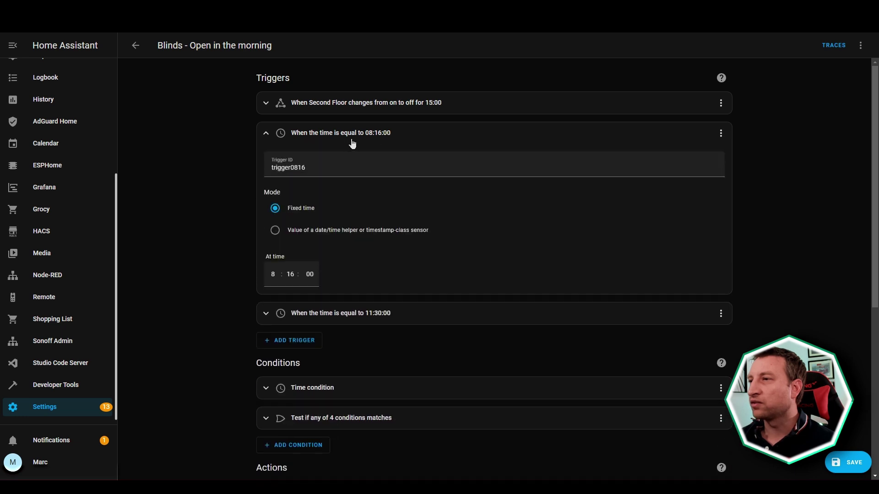
double_click(315, 165)
left_click(209, 177)
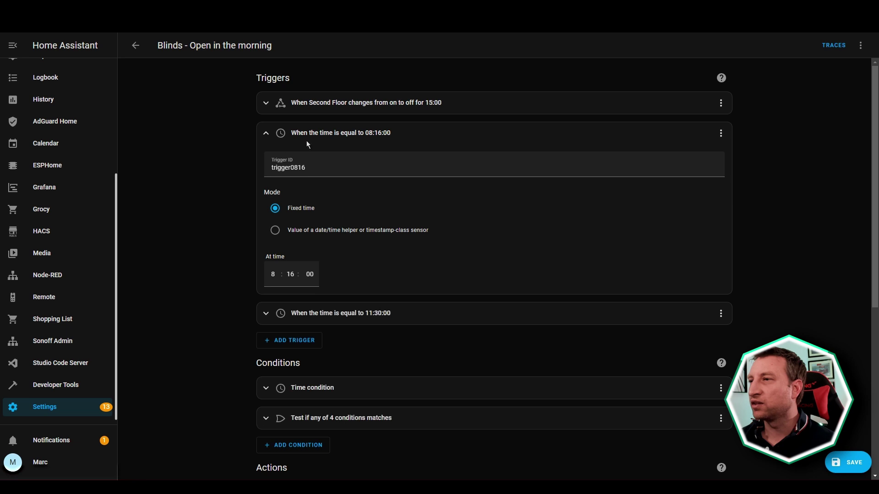
left_click(356, 134)
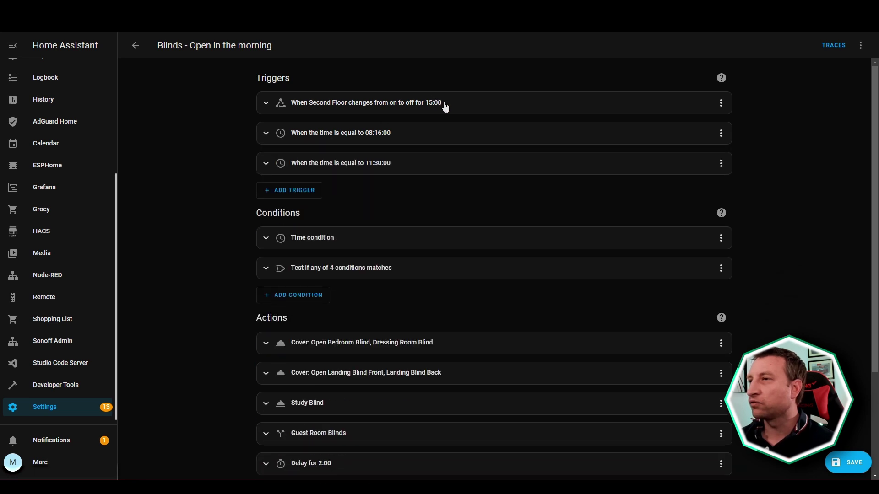
left_click(445, 105)
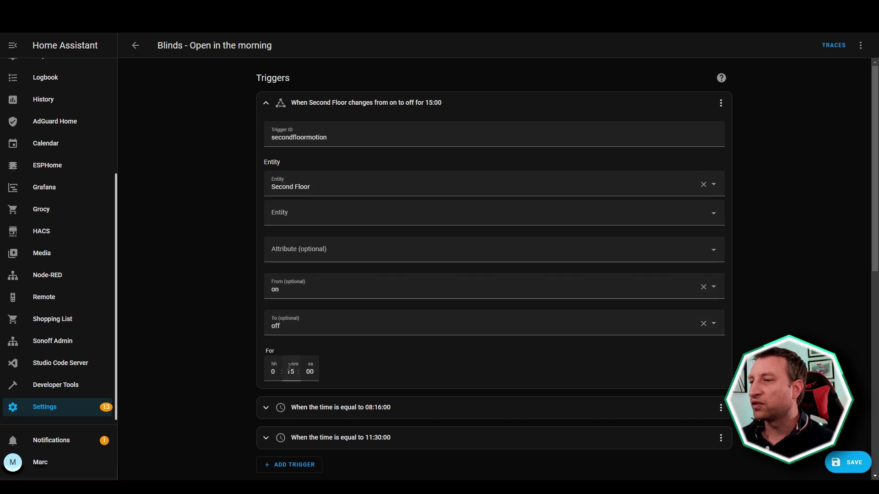
left_click(344, 105)
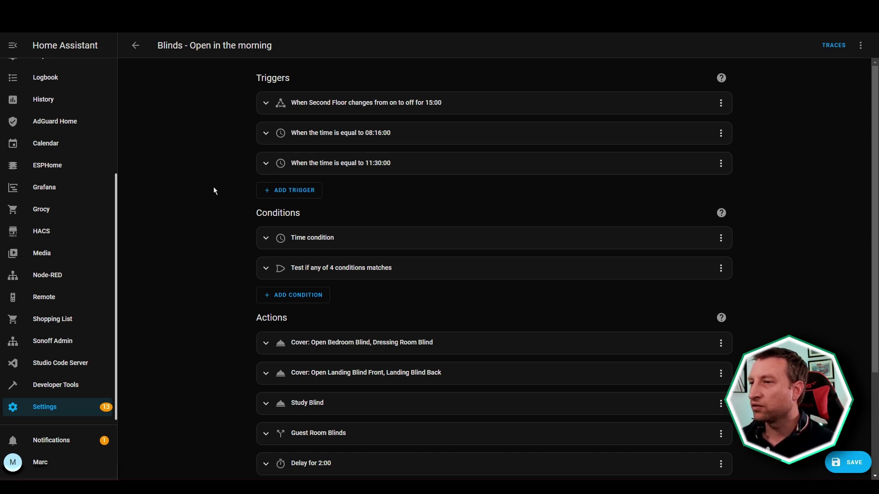
- Inspect the Time condition's time window, then collapse it again
scroll(220, 188, "down", 1)
left_click(349, 196)
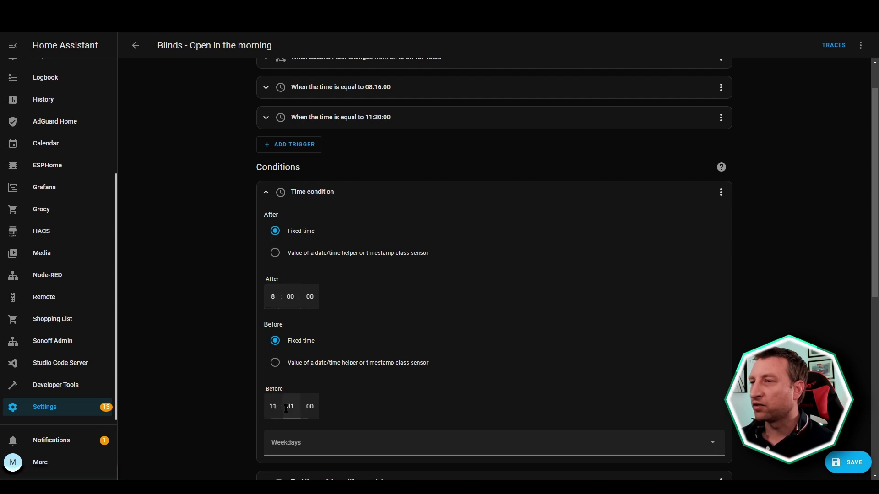
left_click(378, 194)
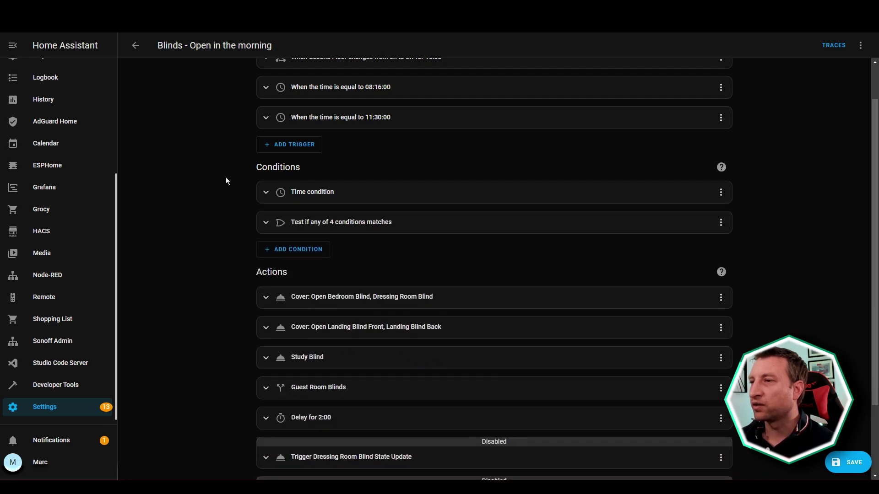
- Review the any-of-4 group's conditions: secondfloormotion, trigger1130, Away Mode and the nested two-condition group
left_click(371, 224)
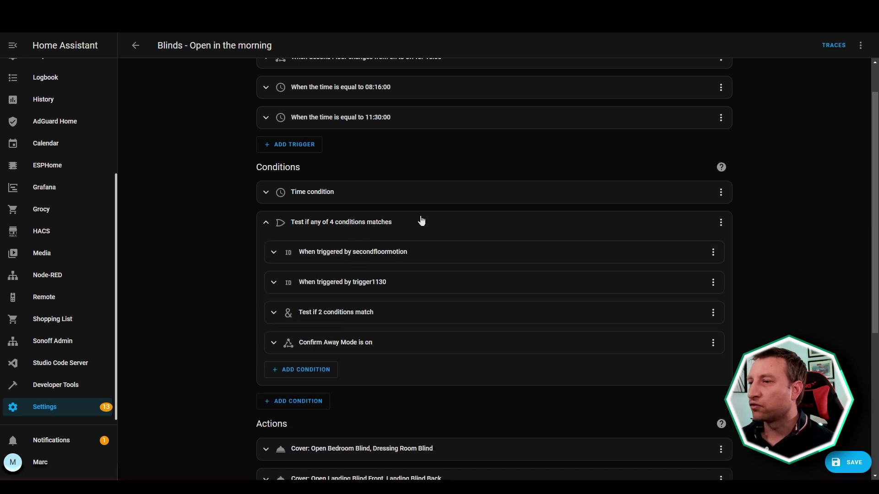
left_click(380, 260)
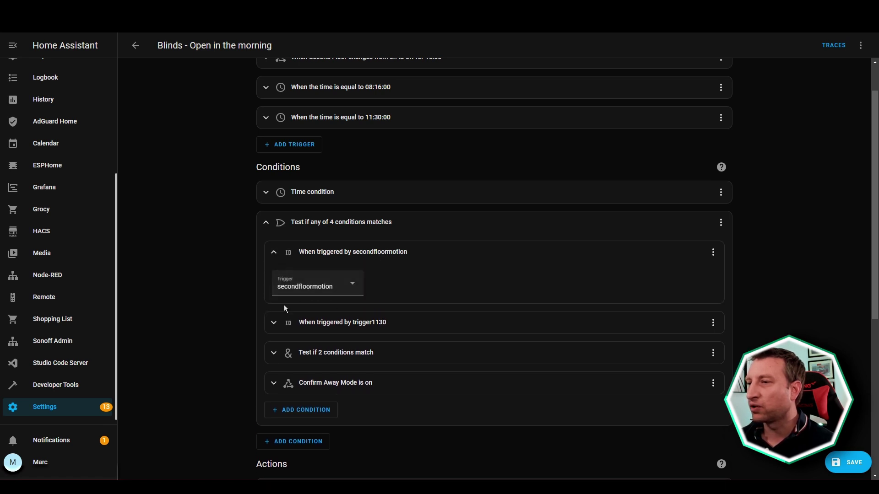
left_click(426, 255)
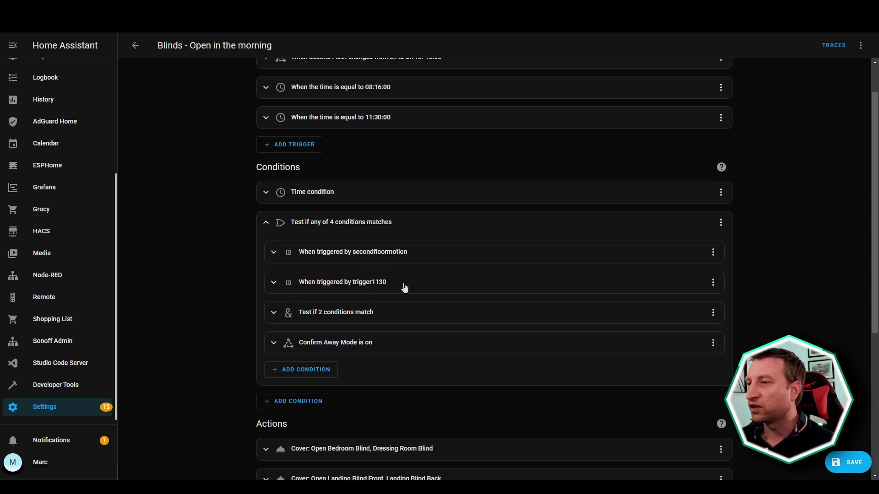
left_click(365, 287)
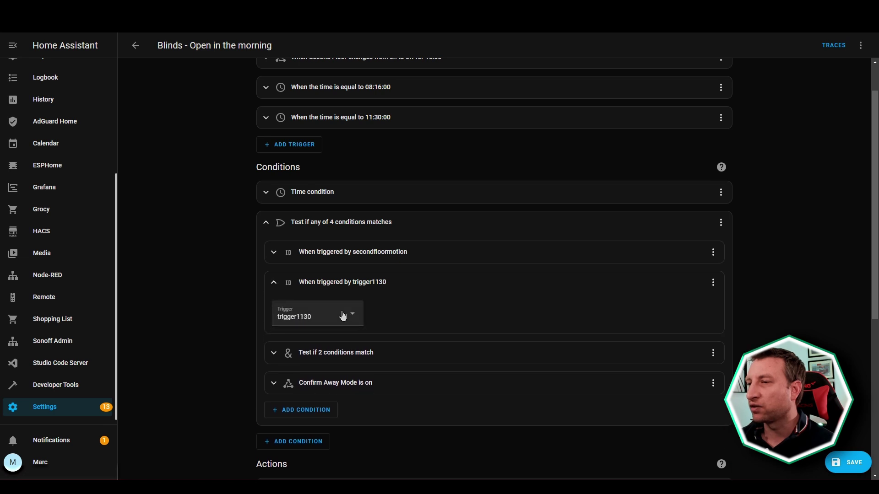
left_click(400, 291)
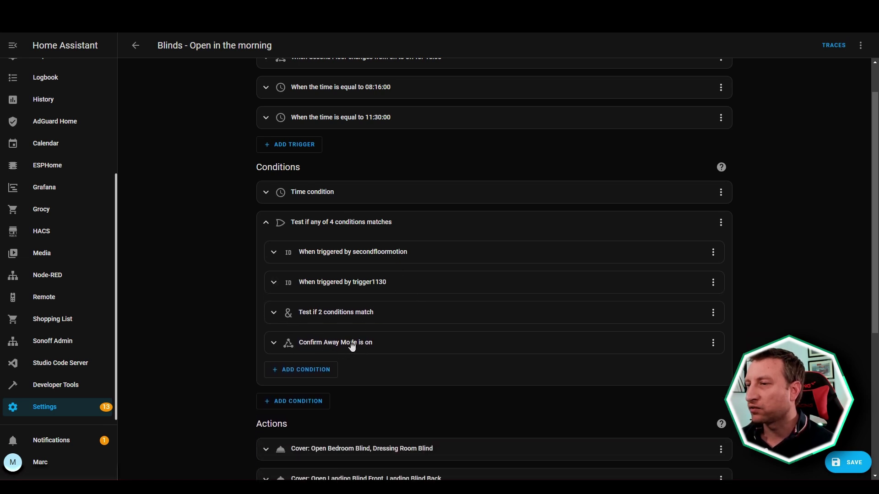
left_click(371, 344)
scroll(431, 330, "down", 2)
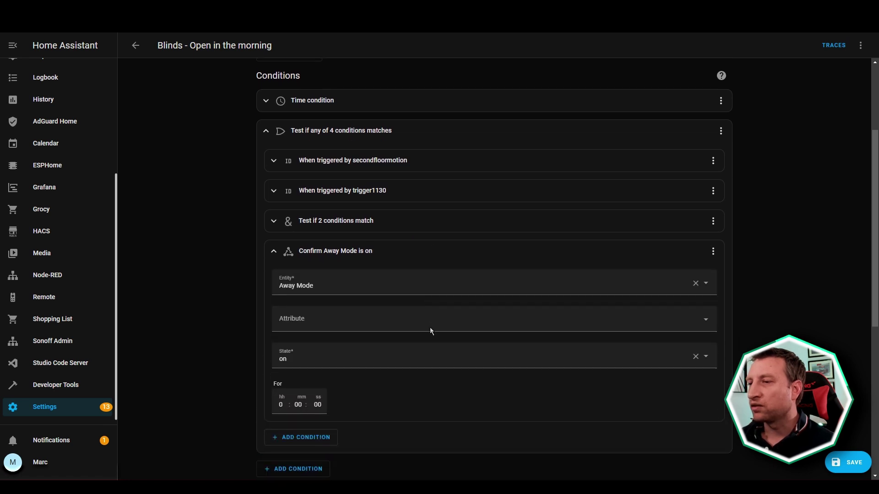
left_click(383, 258)
scroll(380, 275, "up", 1)
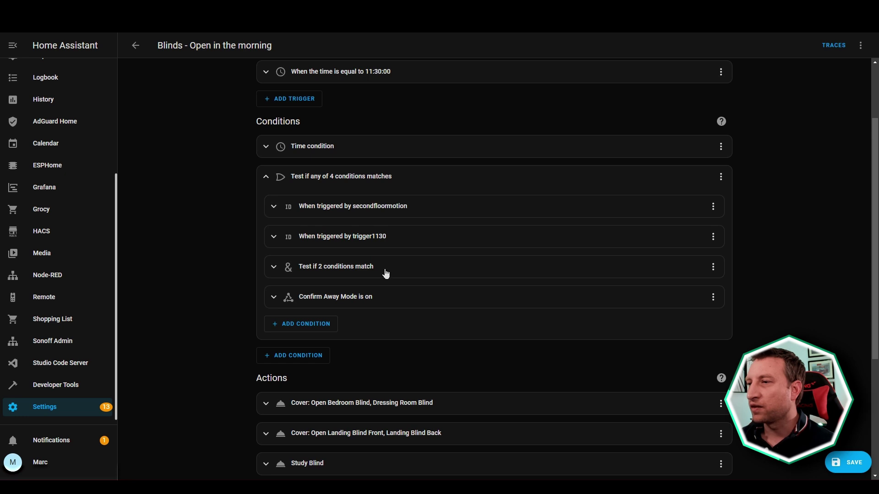
left_click(386, 273)
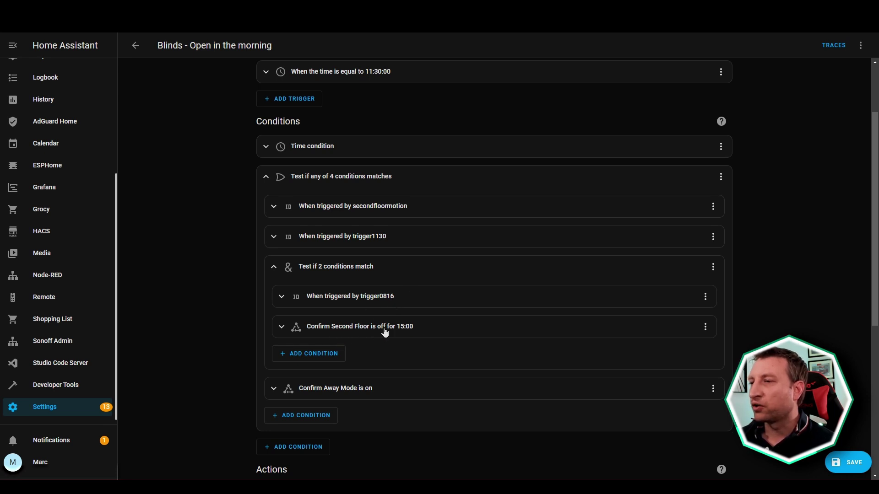
left_click(379, 272)
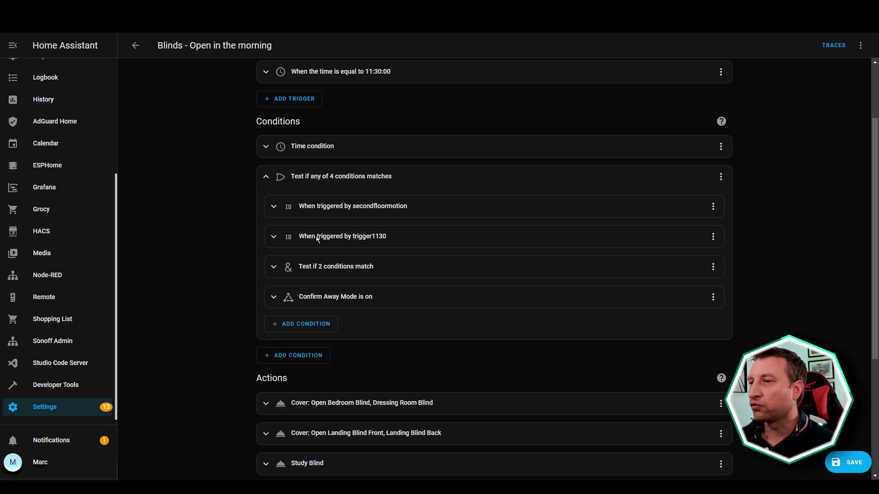
- Expand the Guest Room Blinds action to see its branches
scroll(210, 289, "down", 2)
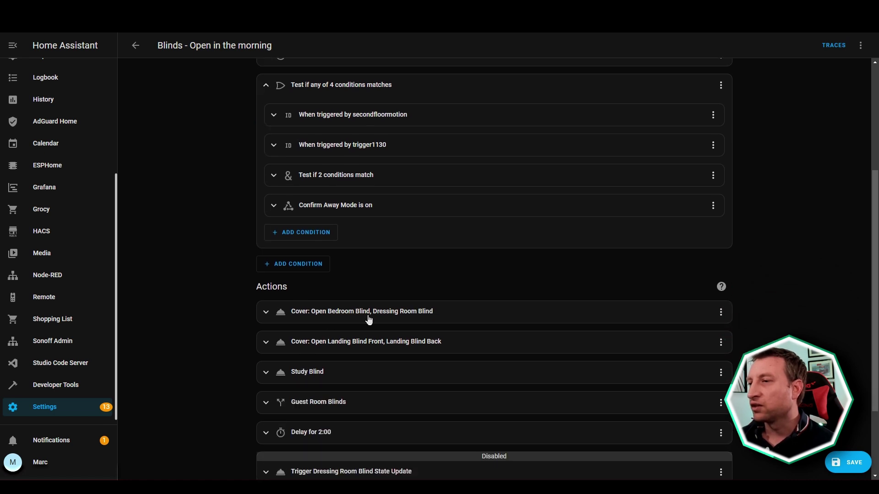
scroll(358, 364, "down", 1)
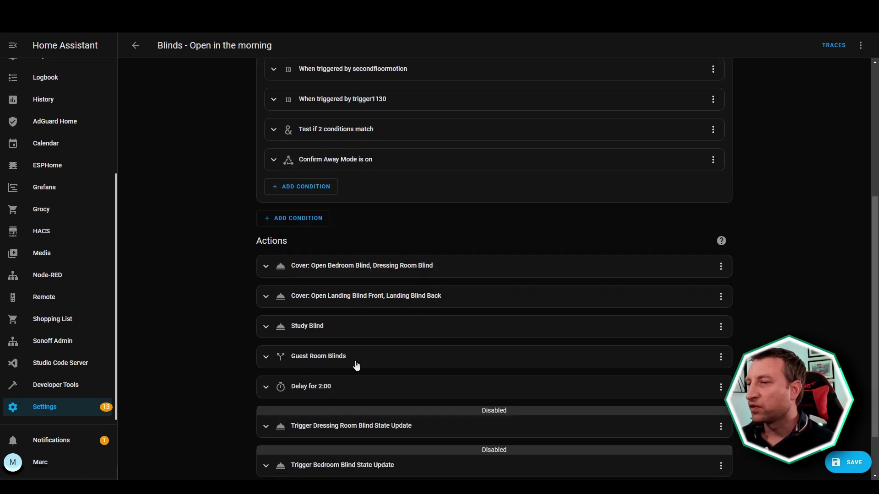
left_click(358, 364)
scroll(227, 359, "down", 2)
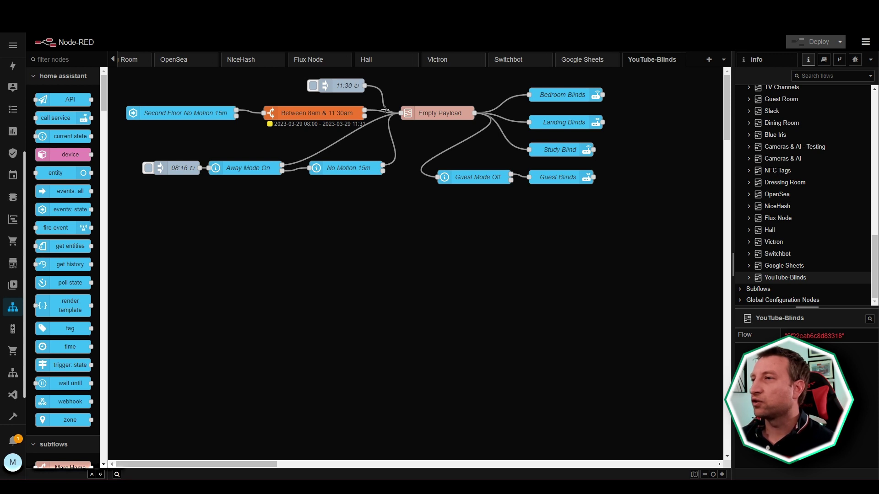
double_click(342, 87)
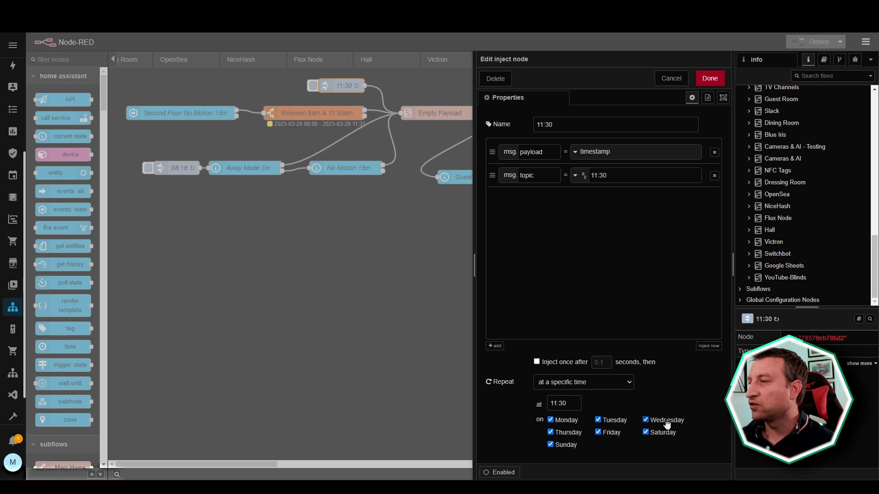
left_click(671, 80)
left_click(436, 114)
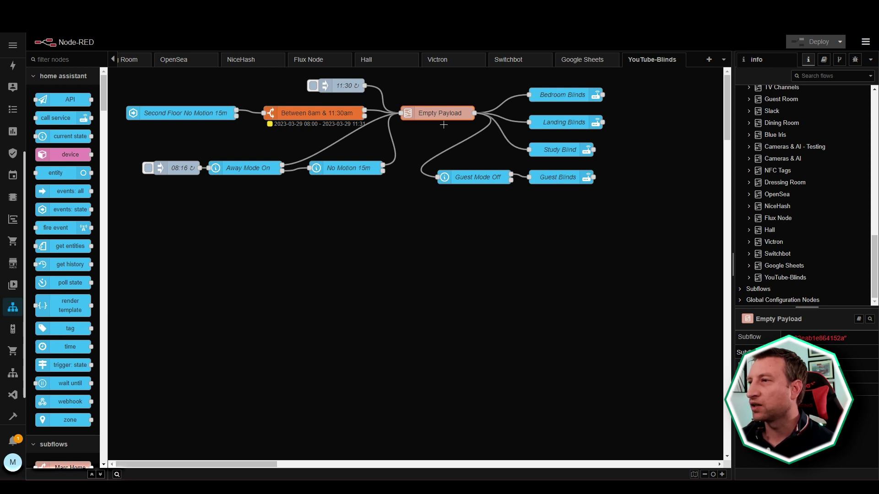
left_click(417, 138)
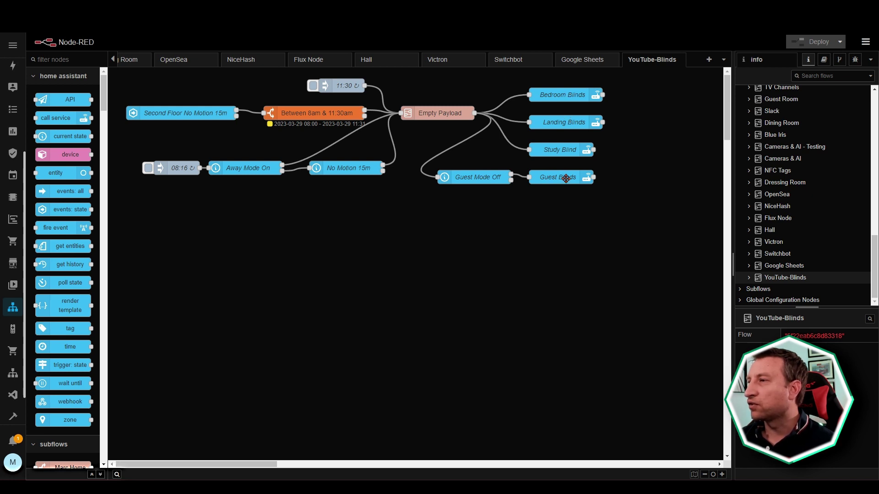
double_click(477, 178)
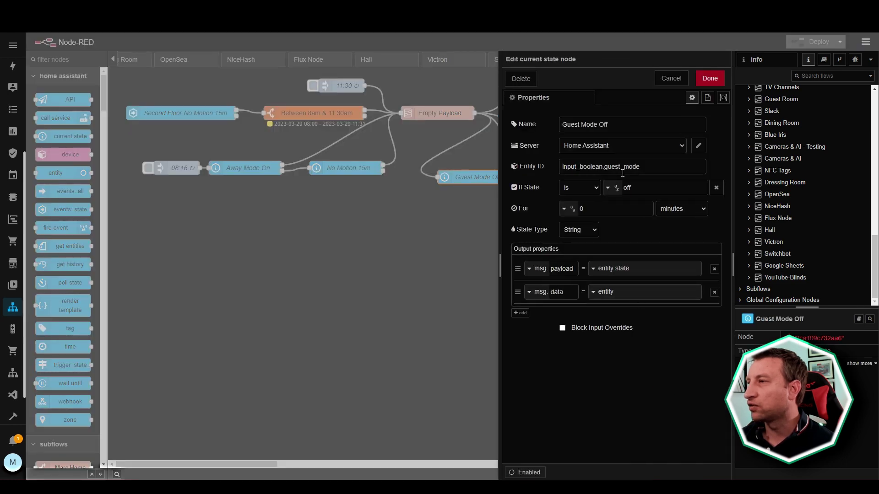
left_click(669, 81)
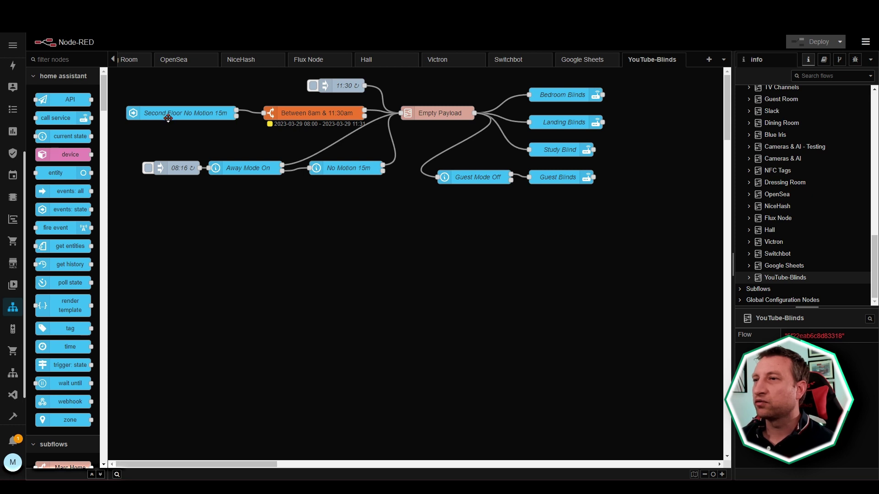
left_click(168, 118)
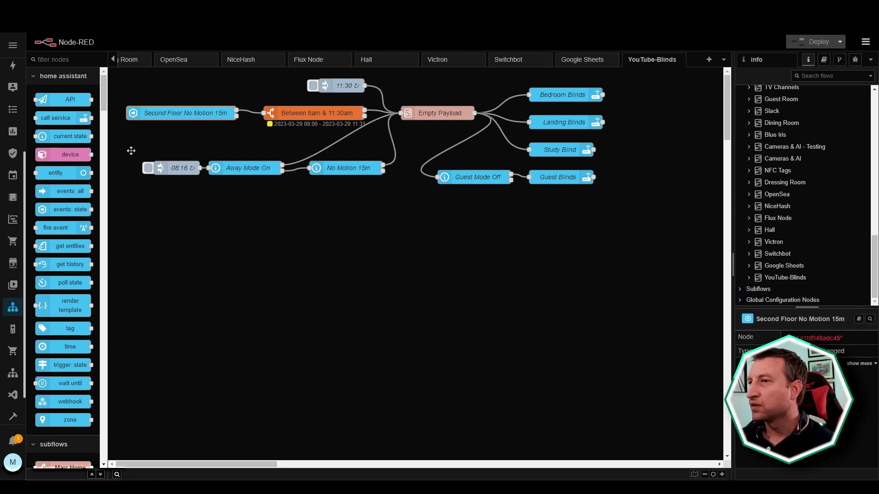
key("Return")
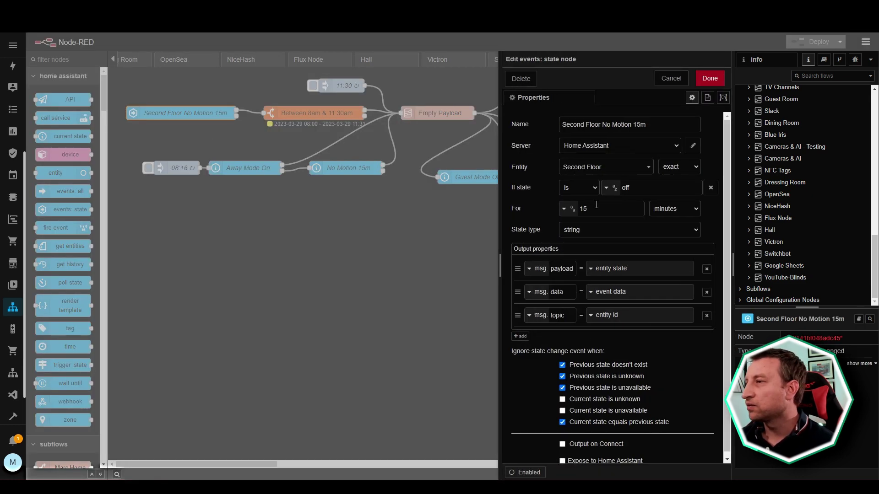
double_click(641, 190)
left_click(608, 210)
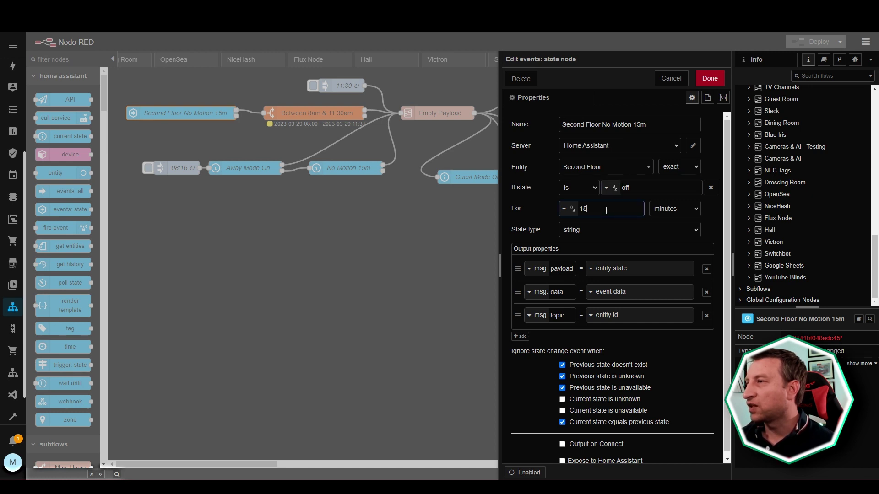
left_click(672, 80)
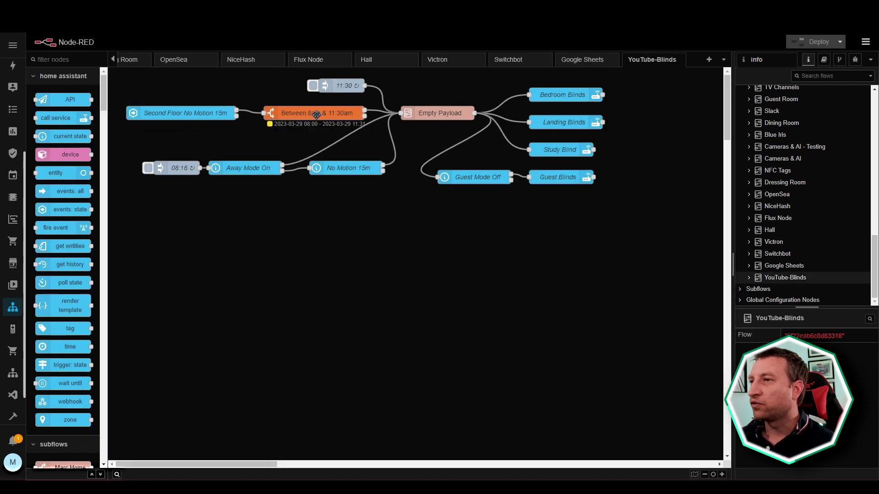
double_click(316, 114)
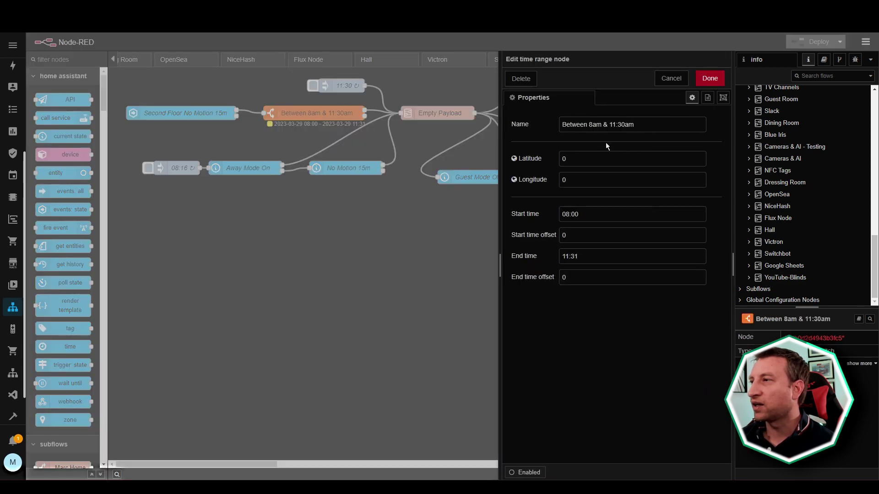
left_click(671, 78)
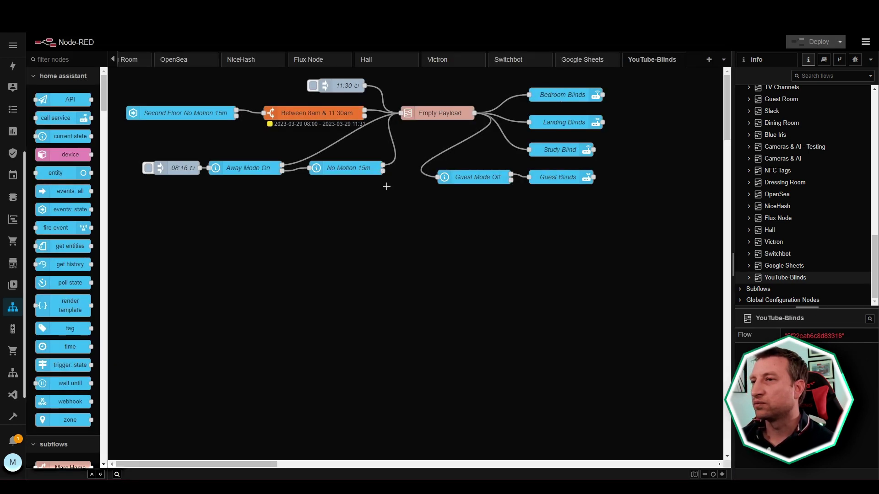
left_click(180, 166)
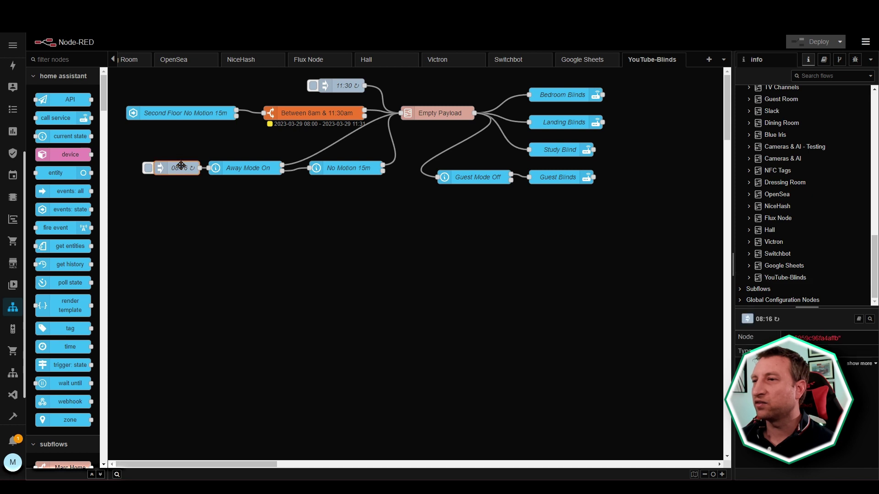
double_click(181, 166)
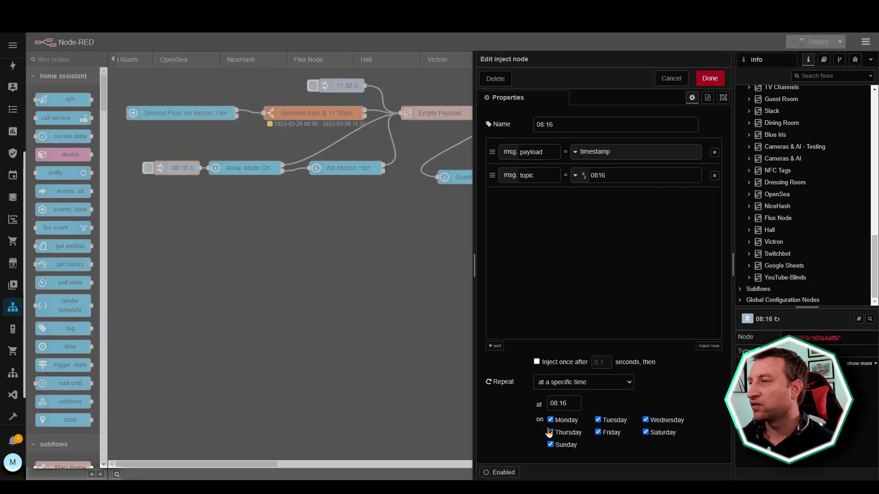
left_click(670, 80)
left_click(253, 212)
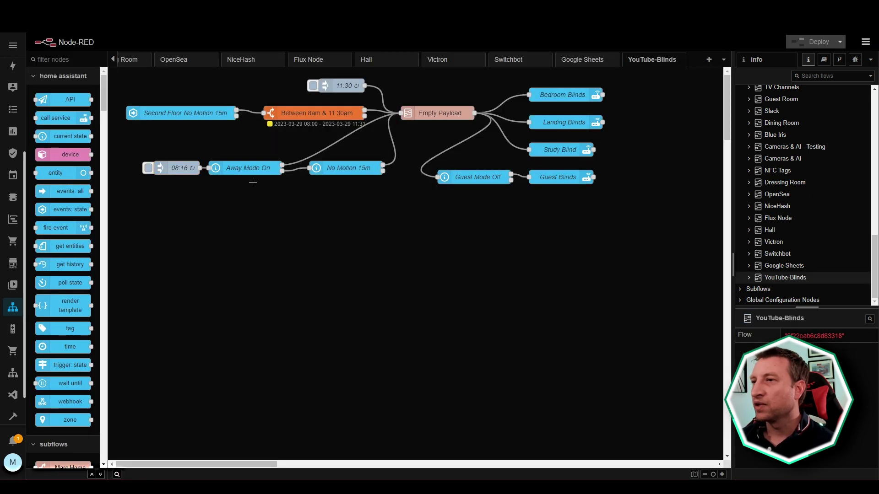
double_click(257, 170)
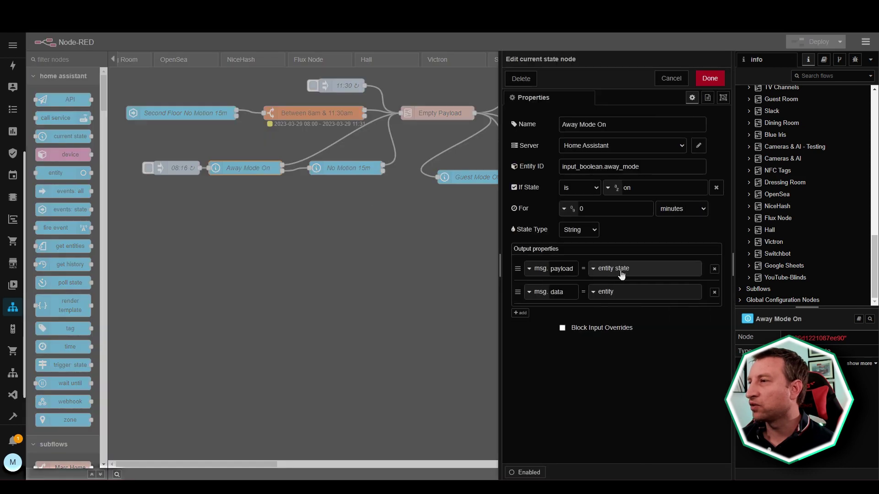
left_click(671, 78)
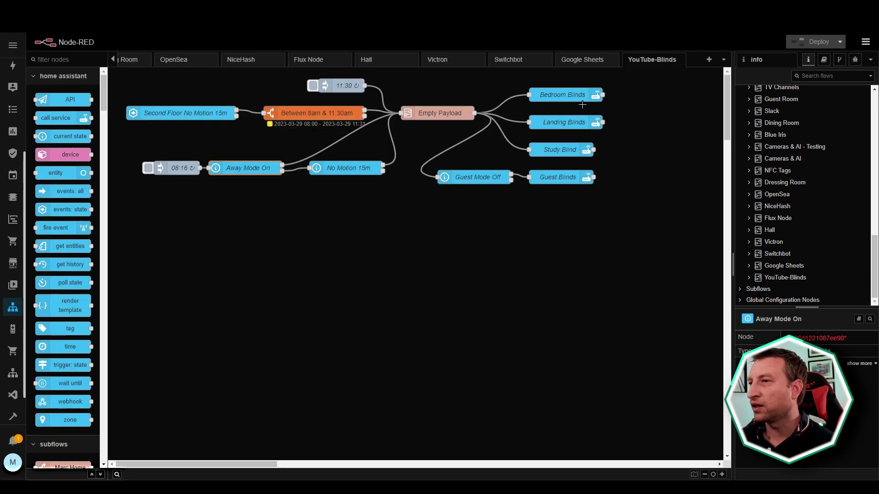
left_click(292, 211)
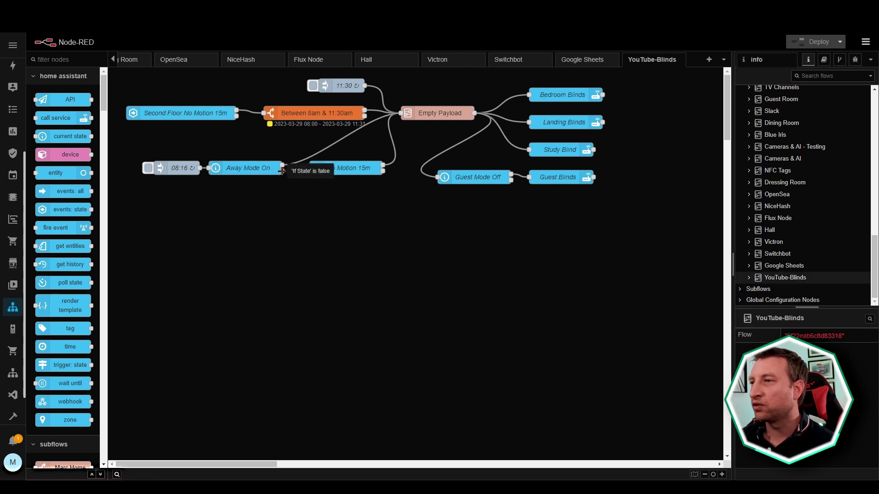
double_click(351, 167)
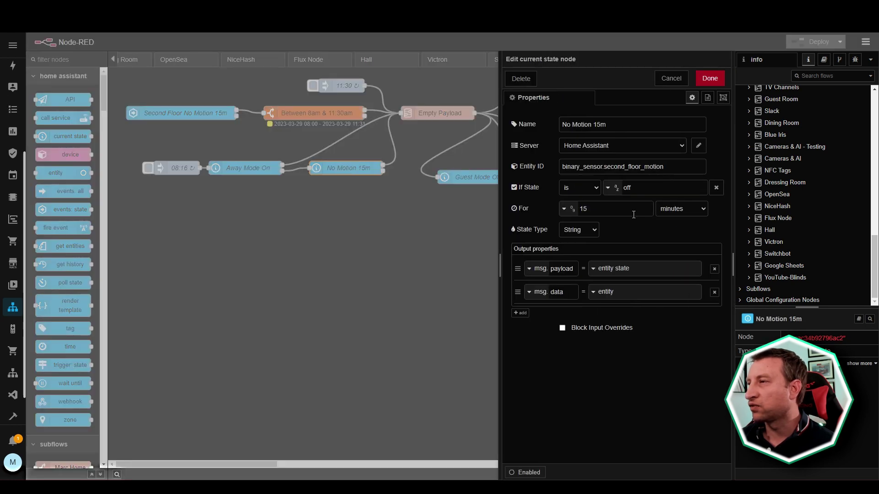
left_click(671, 78)
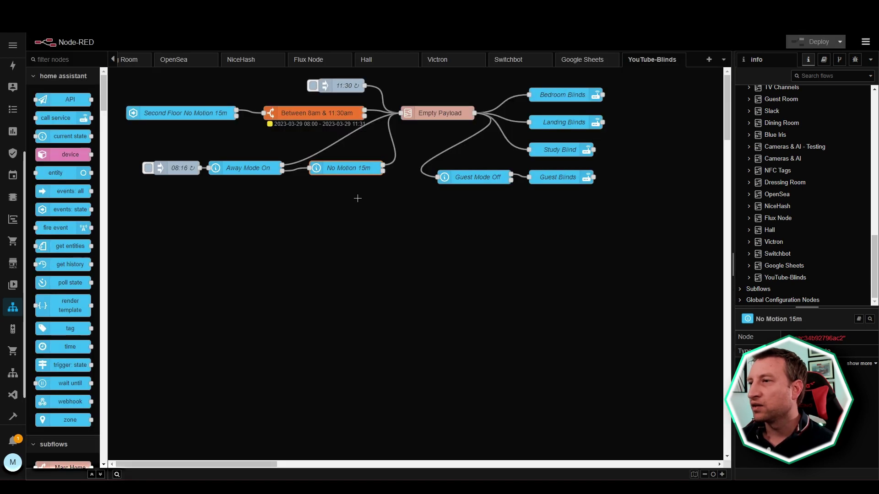
left_click(373, 193)
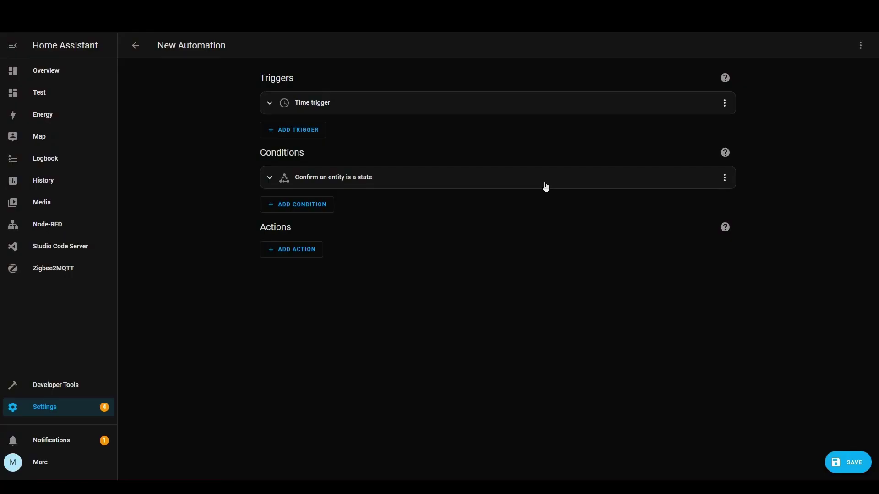
- Set the state condition's entity to Bedroom Lamp Front
left_click(546, 186)
left_click(539, 210)
left_click(366, 245)
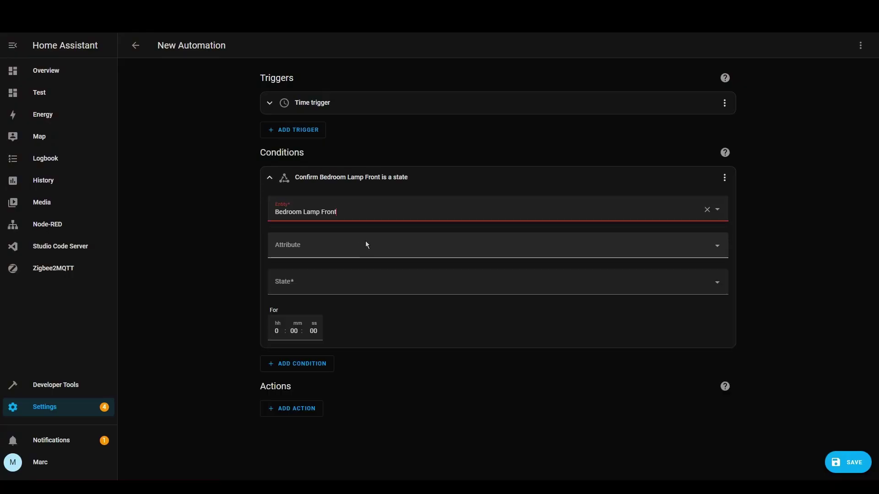
- Show the condition in YAML via Edit in YAML, placing the cursor on the empty fourth line
left_click(724, 177)
left_click(744, 311)
left_click(547, 237)
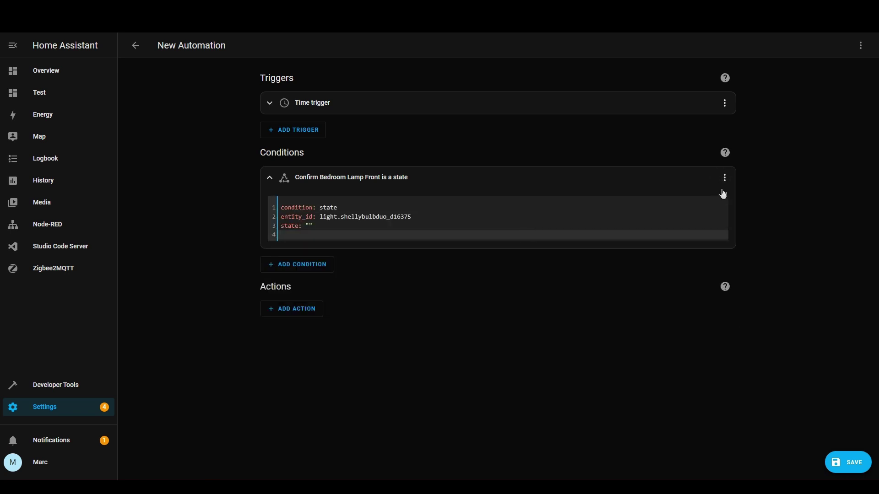